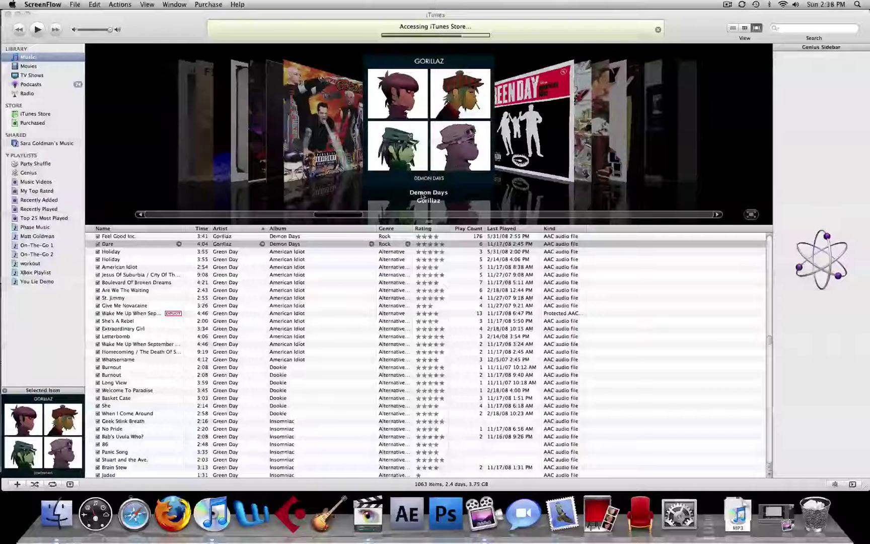
# Select the Gorillaz track Dare in iTunes and open the iTunes application menu
pyautogui.click(145, 245)
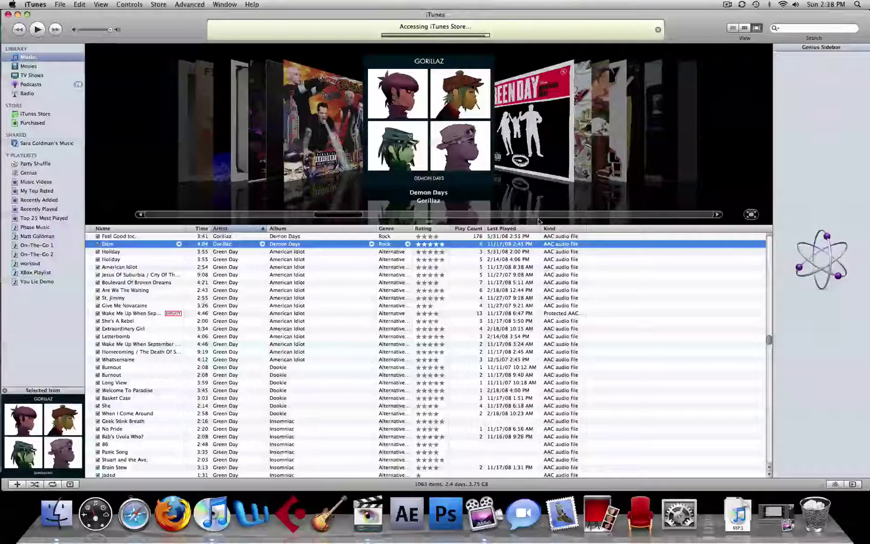
pyautogui.click(32, 4)
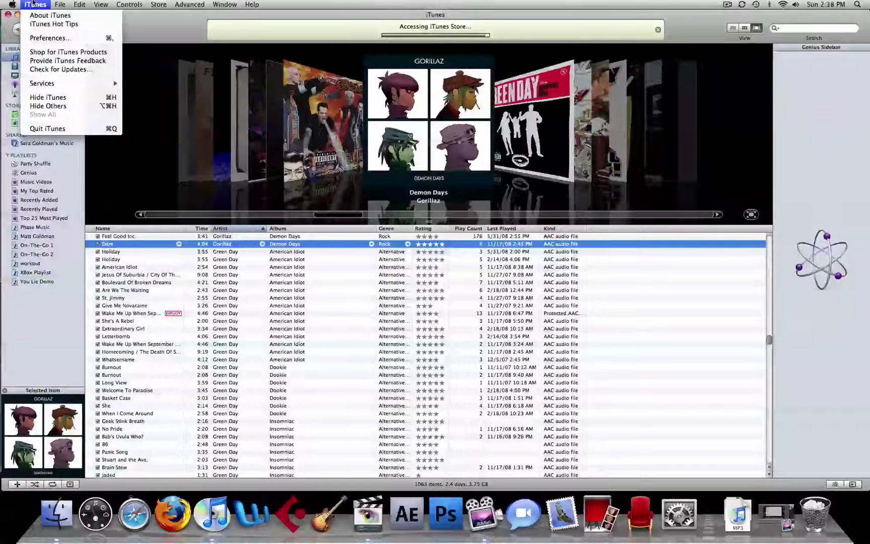
# Set the iTunes General import settings to use the AIFF Encoder, then close preferences
pyautogui.click(51, 38)
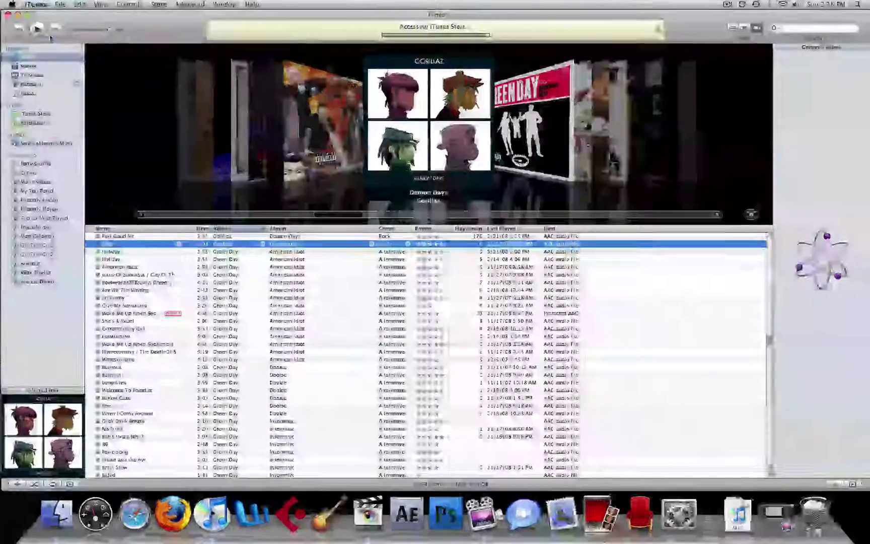
pyautogui.click(514, 267)
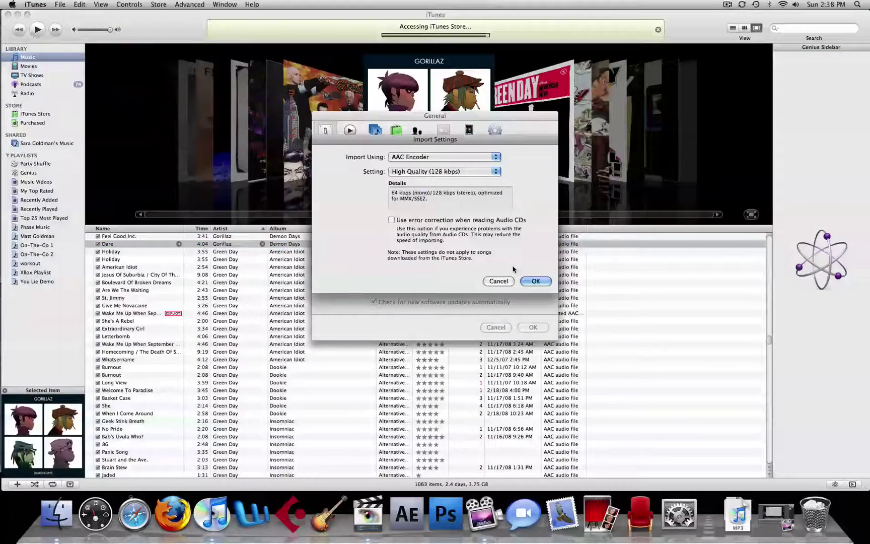
pyautogui.click(430, 156)
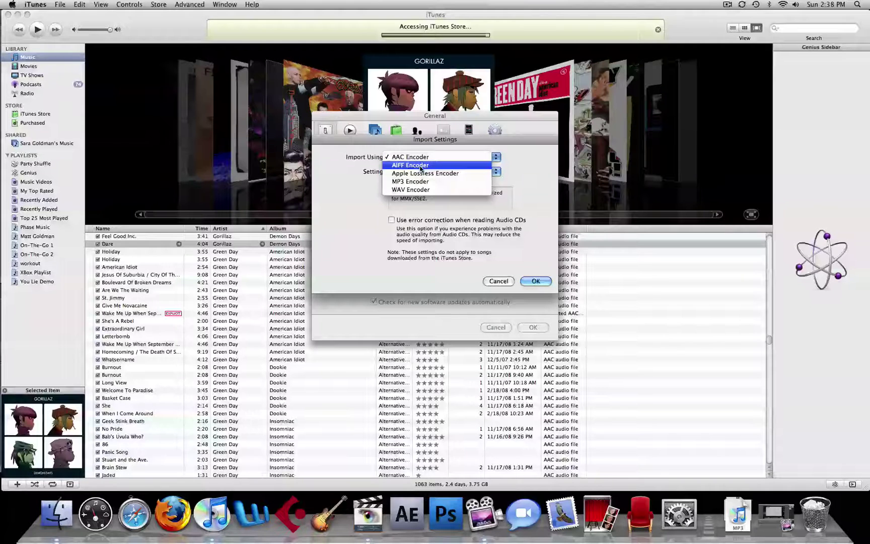
pyautogui.click(420, 166)
pyautogui.click(536, 281)
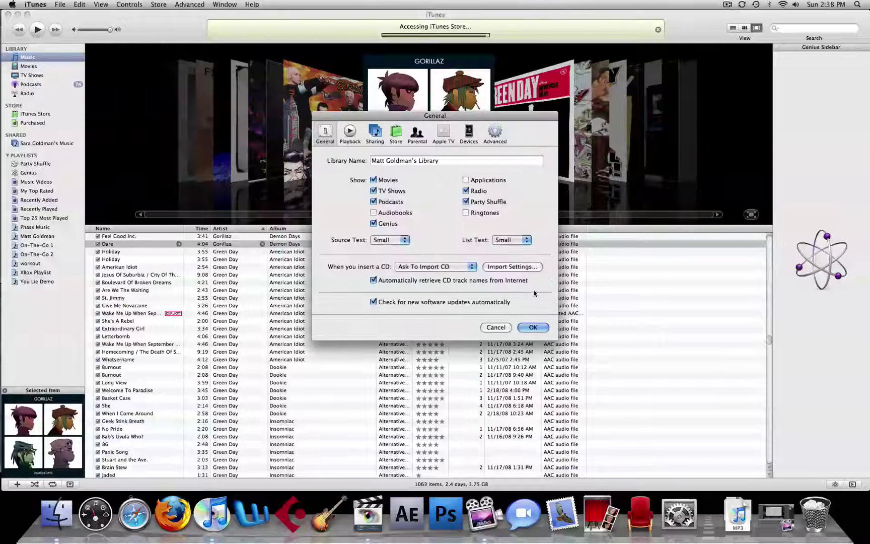
pyautogui.click(535, 328)
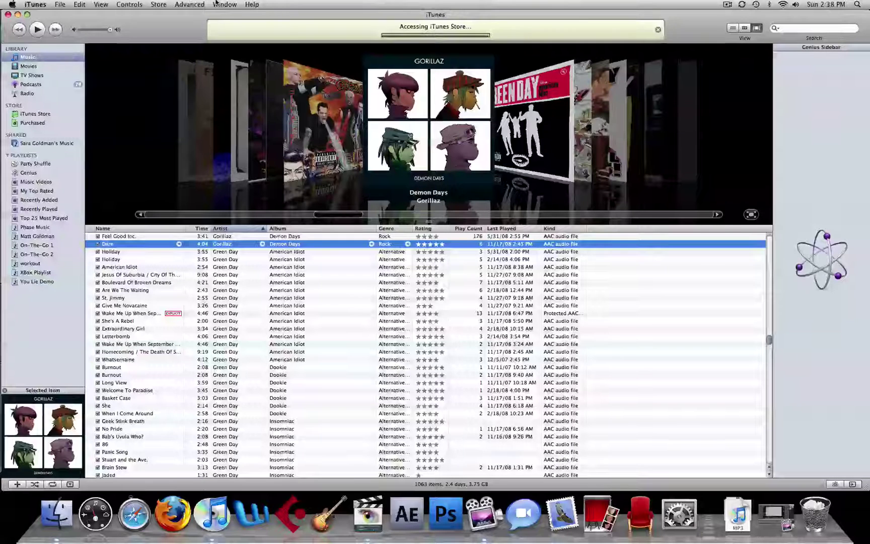
# Create an AIFF version of the Dare track from the Advanced menu
pyautogui.click(159, 4)
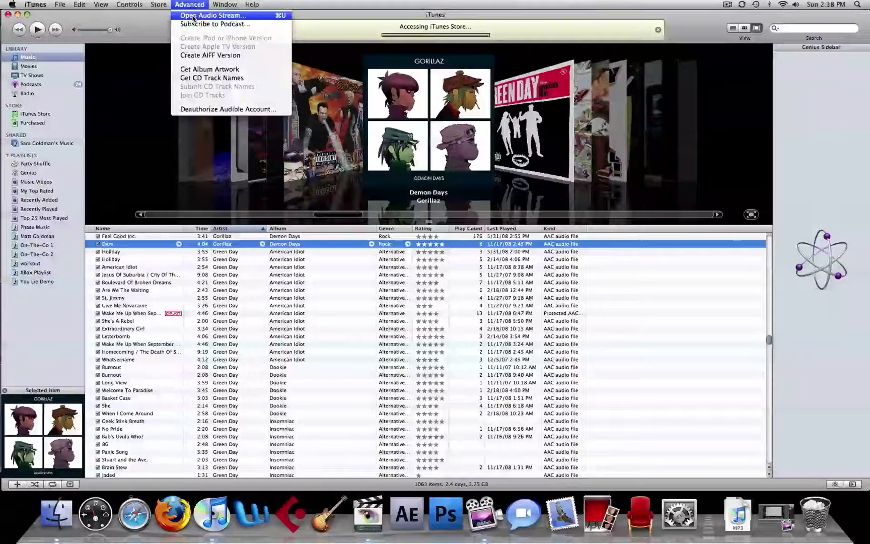
pyautogui.click(206, 56)
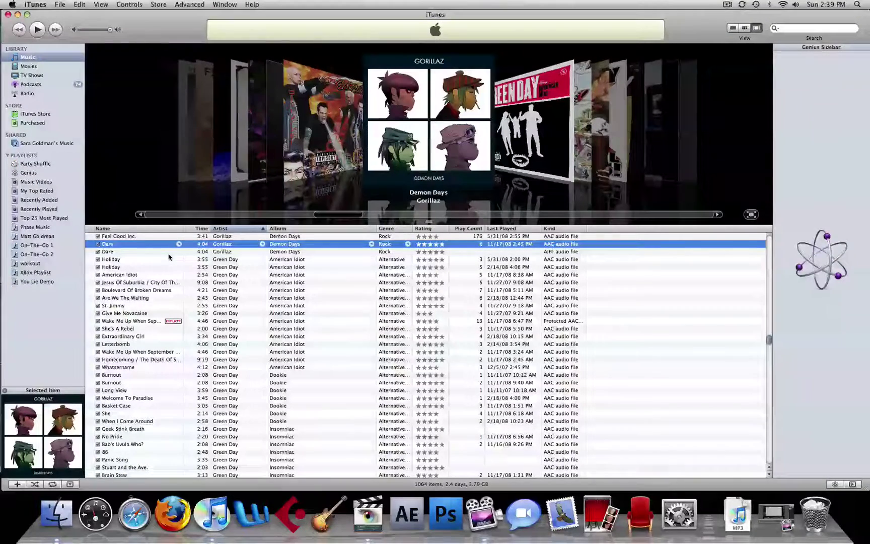
# In Final Cut Express, import 12 Dare.aif from Music > iTunes > iTunes Music > Gorillaz
pyautogui.click(359, 539)
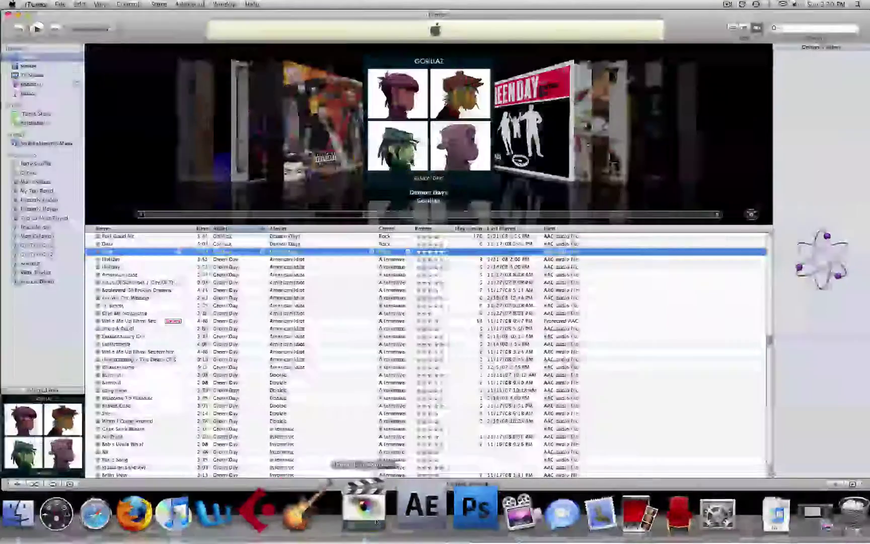
pyautogui.click(95, 4)
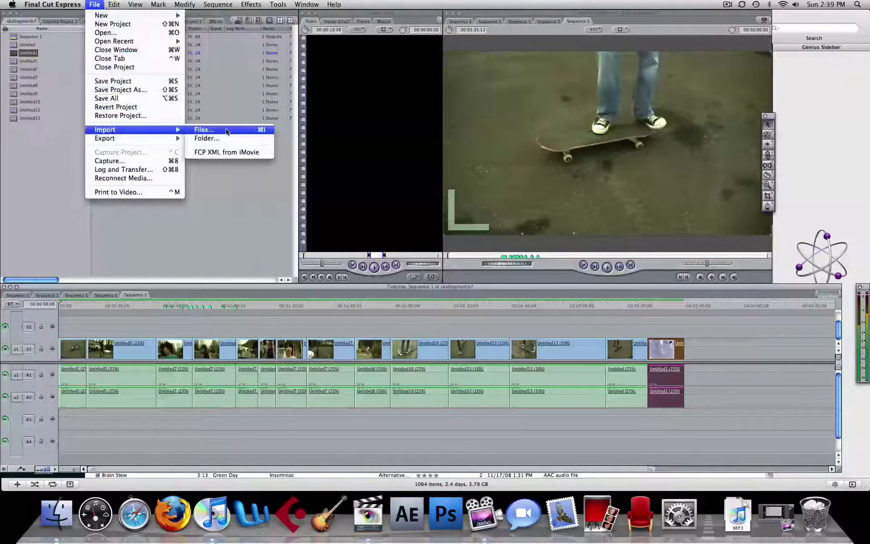
pyautogui.click(214, 131)
pyautogui.scroll(-3, 338, 166)
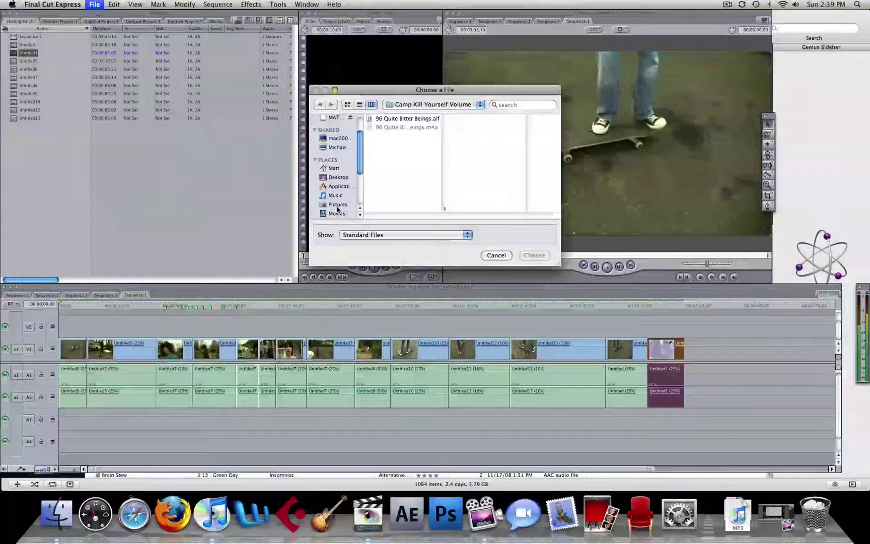
pyautogui.click(336, 195)
pyautogui.click(394, 144)
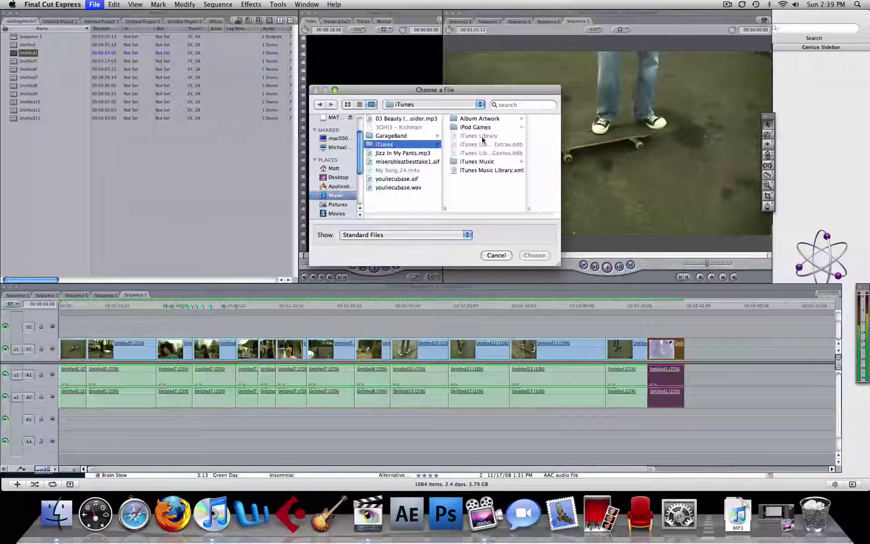
pyautogui.click(479, 161)
pyautogui.scroll(-3, 483, 162)
pyautogui.scroll(-3, 490, 163)
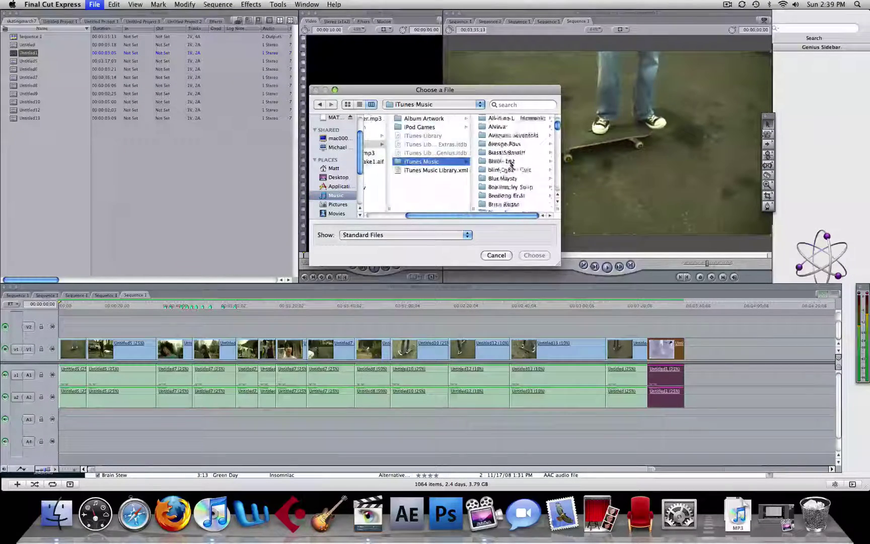
pyautogui.scroll(-3, 500, 163)
pyautogui.scroll(-2, 510, 164)
pyautogui.scroll(-3, 509, 164)
pyautogui.click(503, 181)
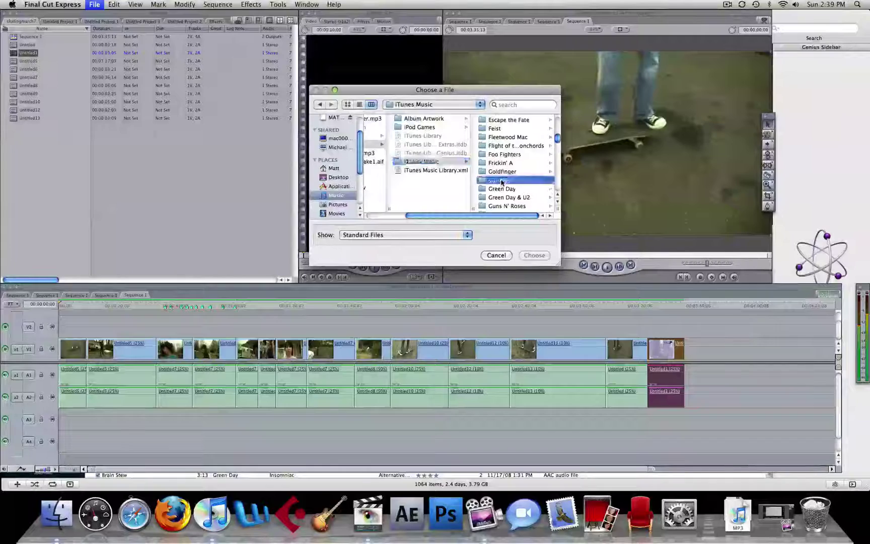
pyautogui.click(510, 120)
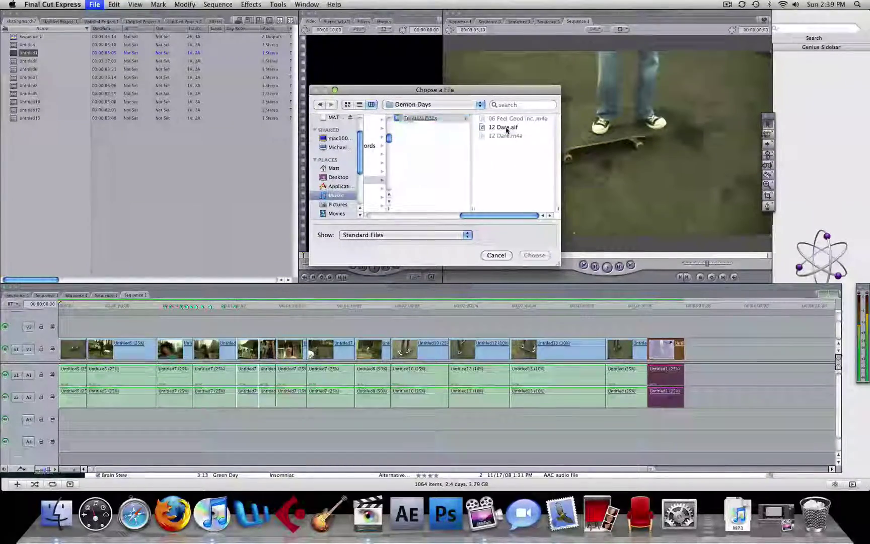
# Place 12 Dare.aif on tracks A3/A4, switch off A1 and A2, and play from the start
pyautogui.press('Return')
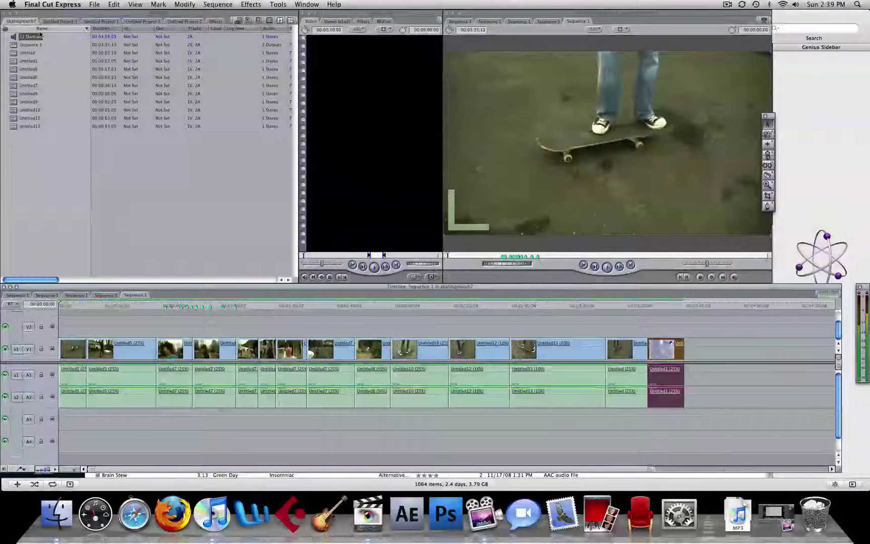
pyautogui.moveTo(39, 35); pyautogui.dragTo(59, 424)
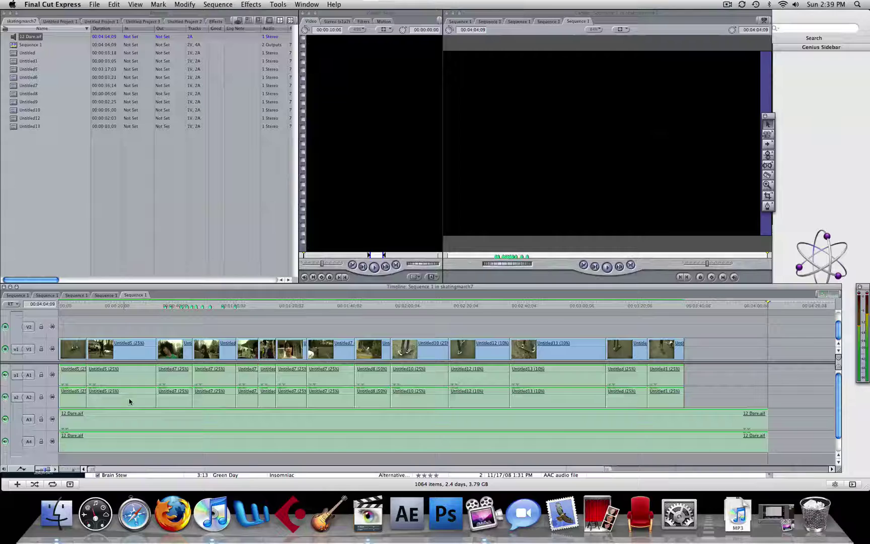
pyautogui.click(5, 375)
pyautogui.click(5, 397)
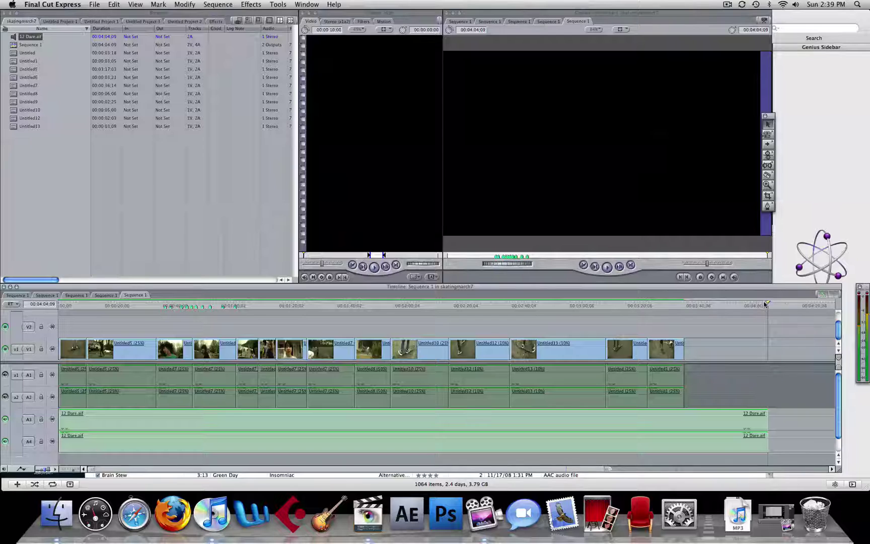
pyautogui.moveTo(767, 305); pyautogui.dragTo(59, 306)
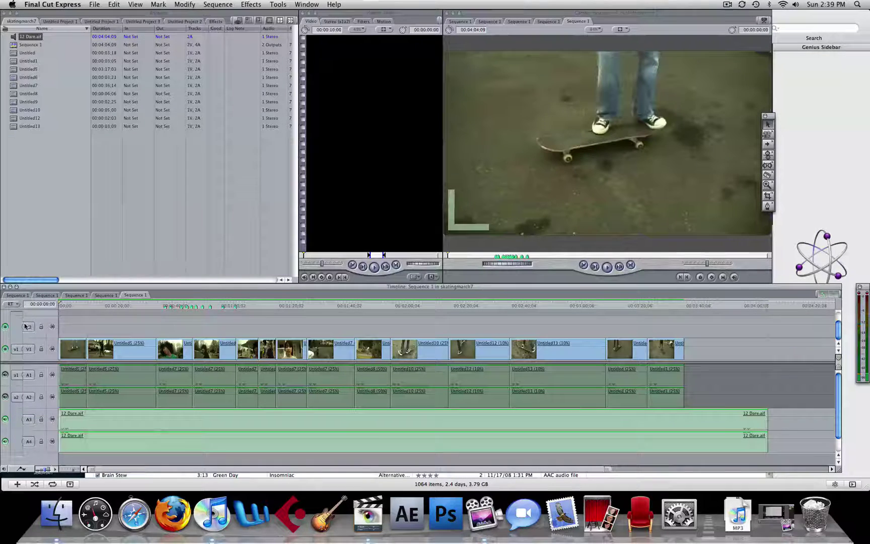
pyautogui.press('space')
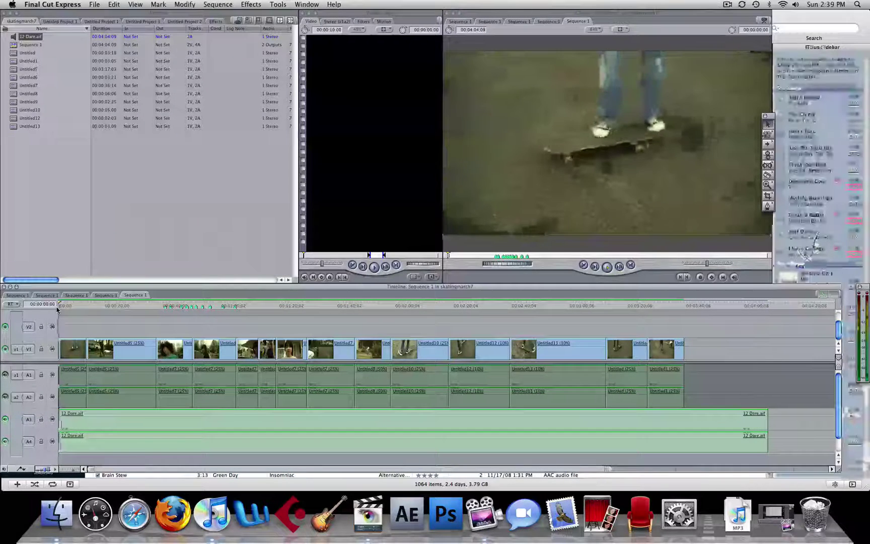